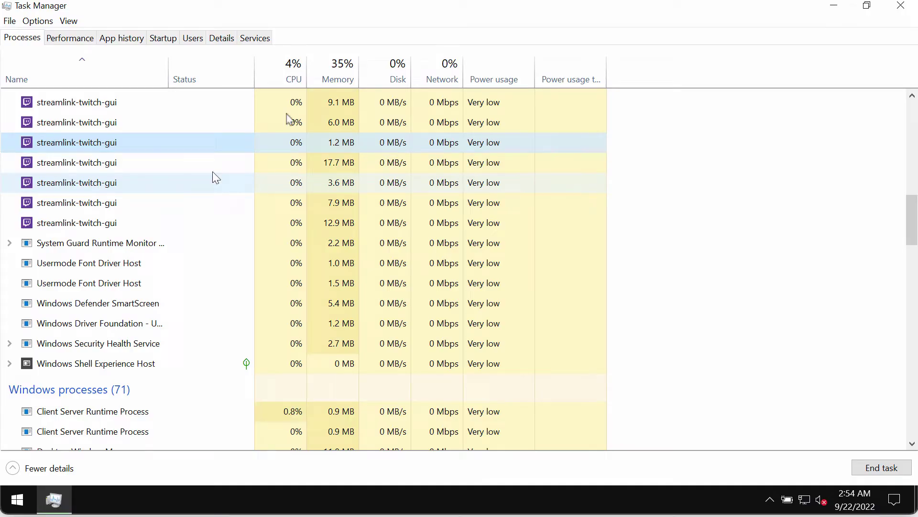
Select the first streamlink-twitch-gui process in the Task Manager list
scroll(397, 115, "up", 2)
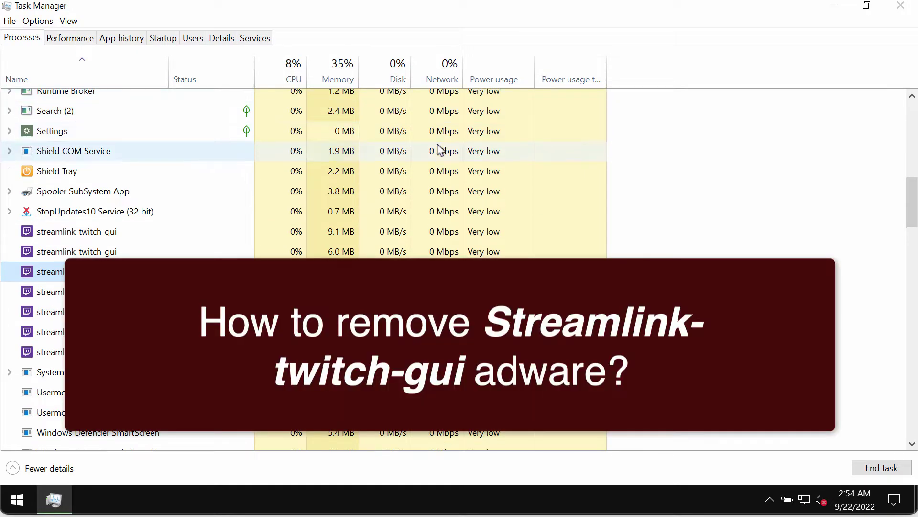
scroll(397, 150, "up", 2)
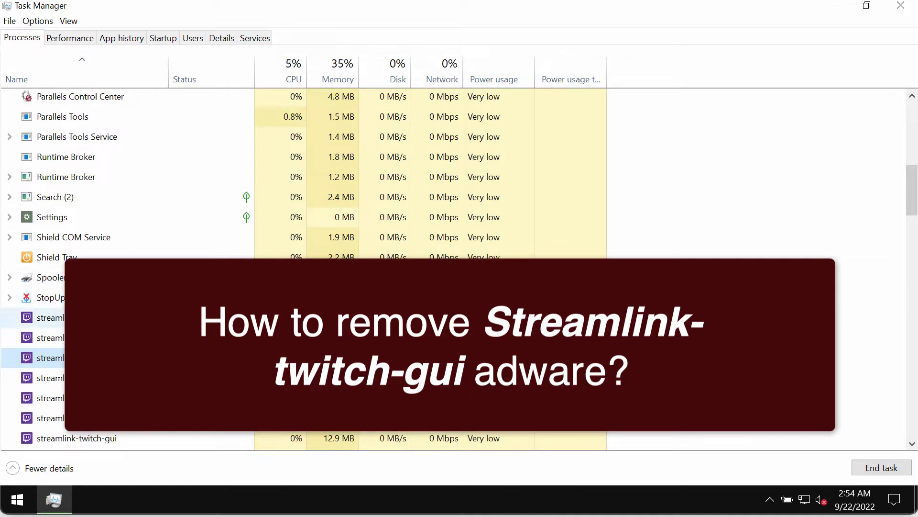
left_click(61, 321)
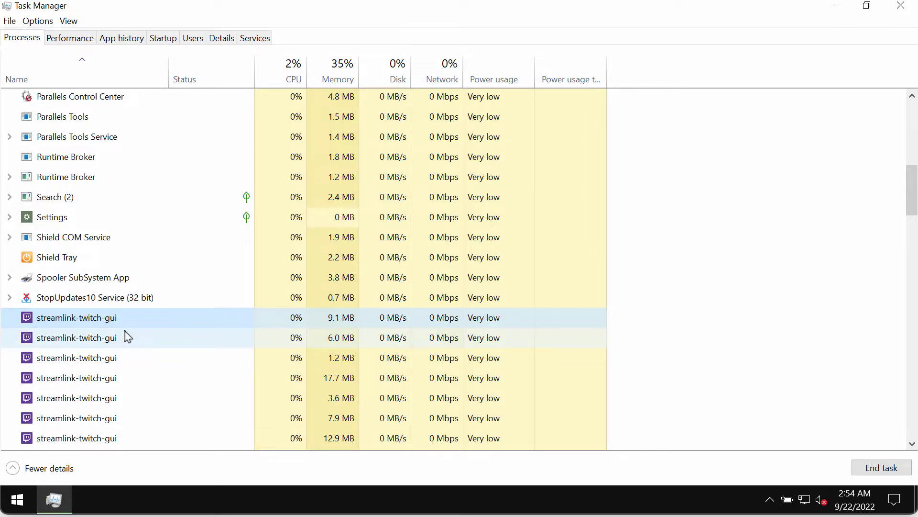
Launch Control Panel by searching 'con' from the Start menu's quick links
scroll(127, 338, "down", 1)
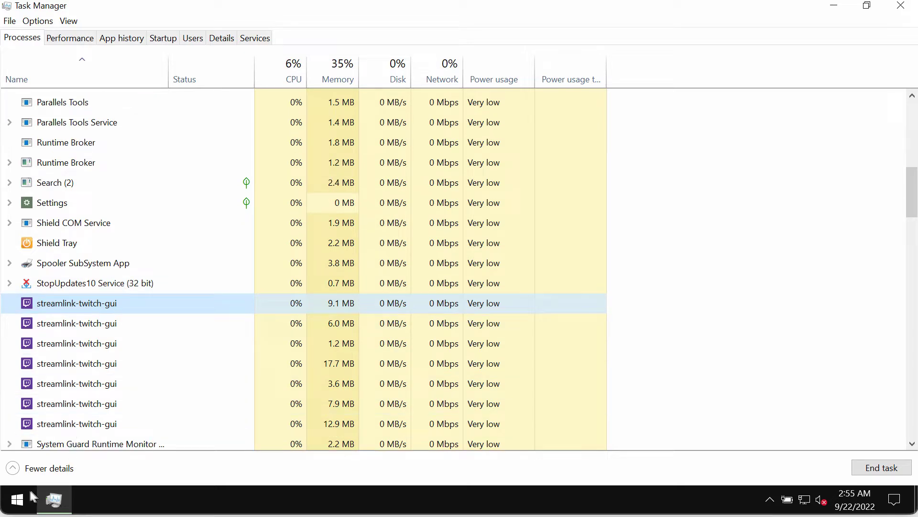
left_click(18, 501)
right_click(18, 500)
left_click(96, 406)
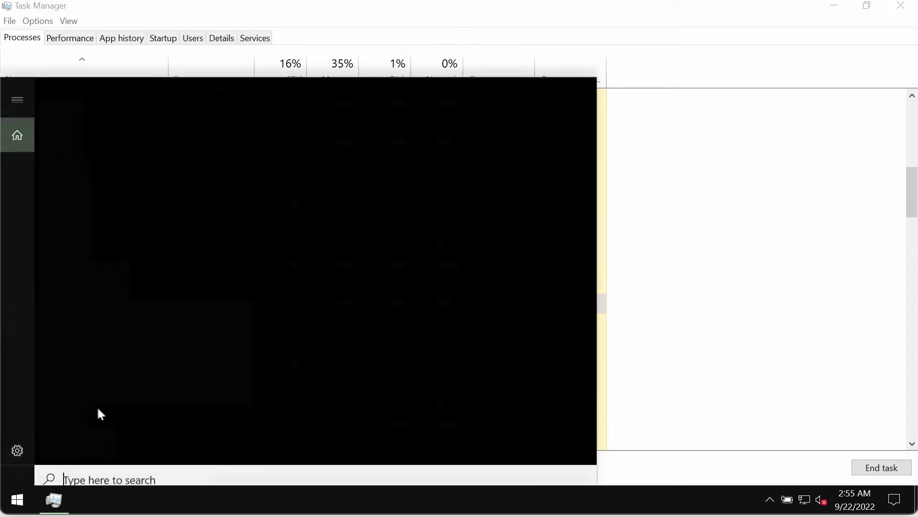
type("con")
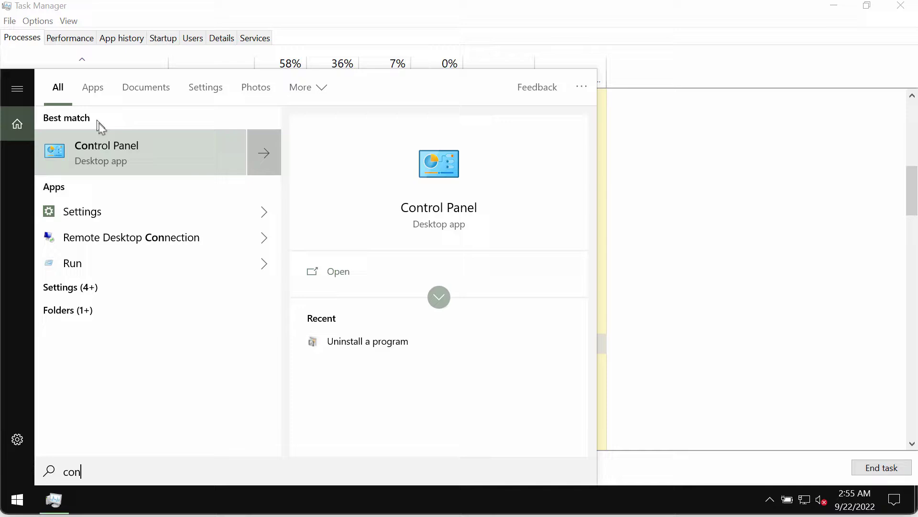
left_click(116, 151)
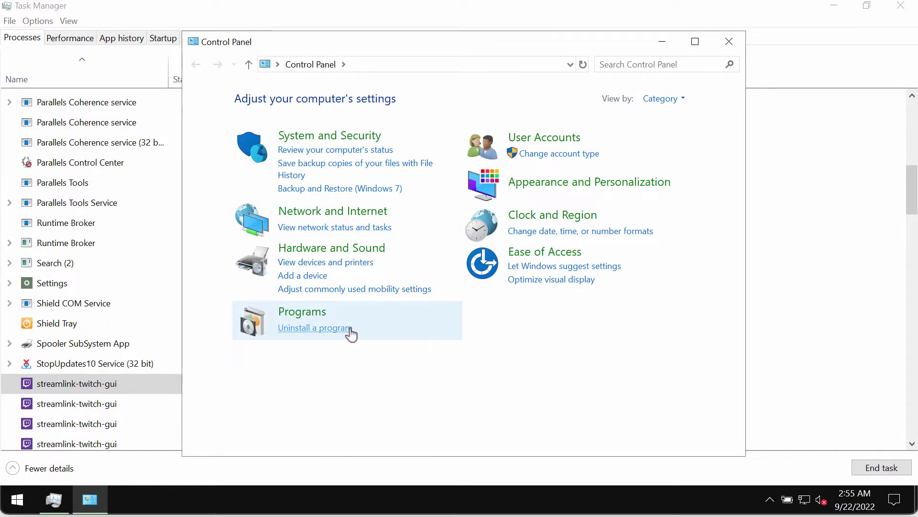
Review the installed programs list in Control Panel, then close that window
left_click(351, 330)
scroll(395, 311, "down", 2)
scroll(410, 324, "up", 2)
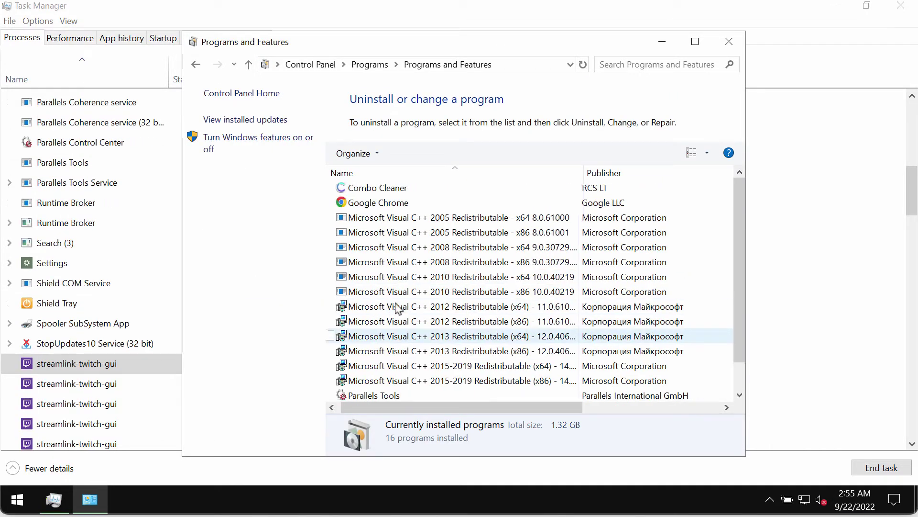
scroll(452, 286, "right", 3)
scroll(453, 287, "left", 3)
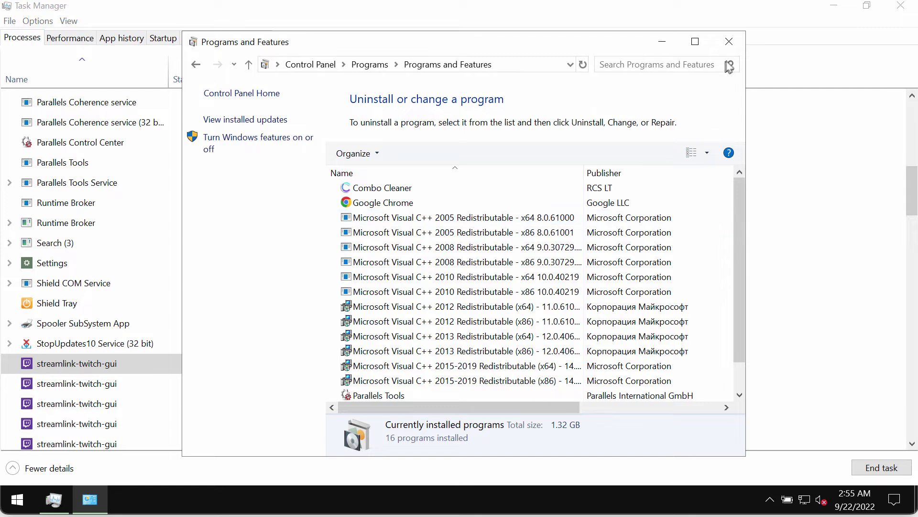
left_click(729, 42)
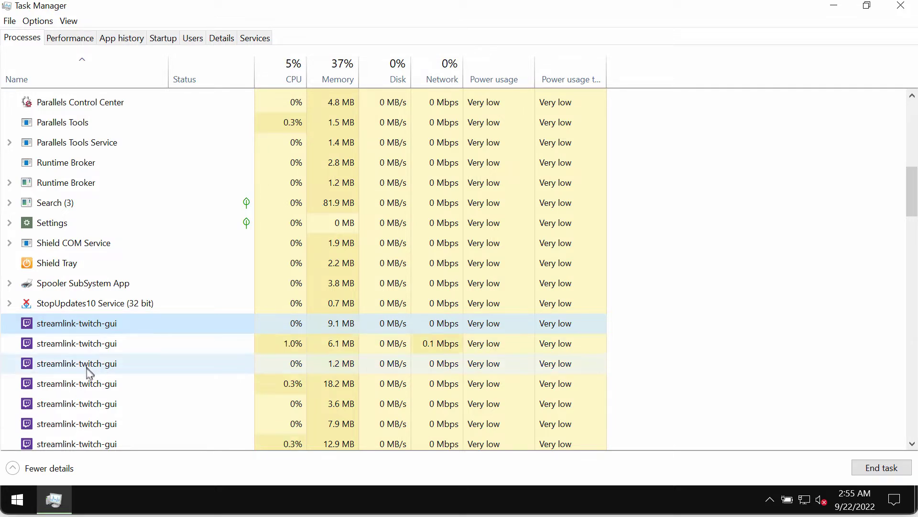
Select the 3.6 MB streamlink-twitch-gui process and bring up options for the 1.2 MB one
scroll(88, 373, "down", 1)
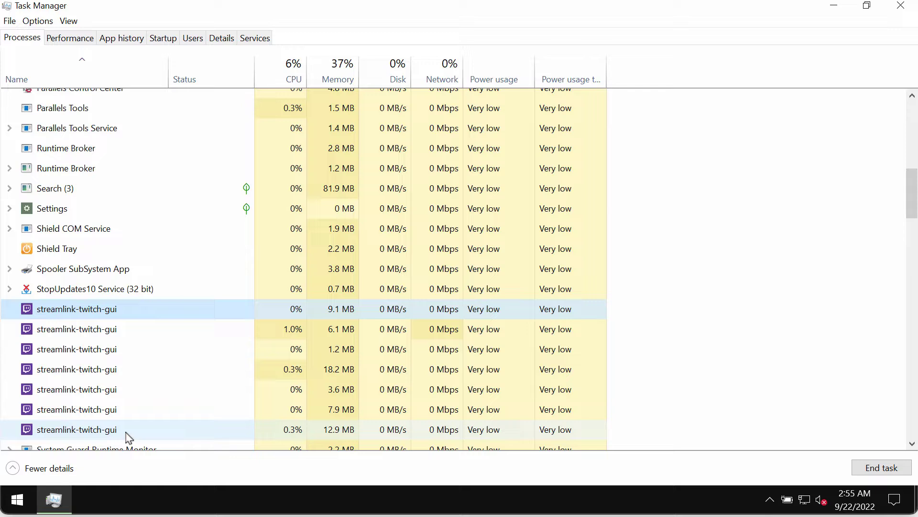
left_click(131, 389)
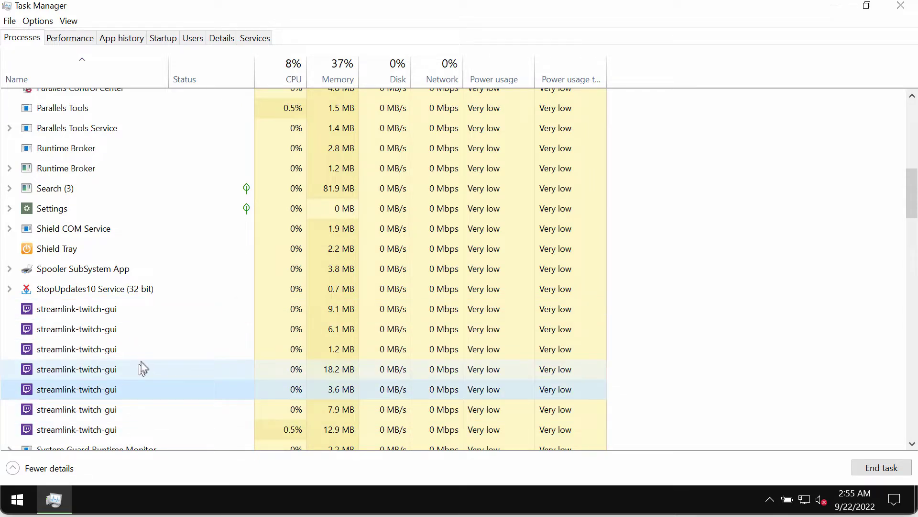
right_click(148, 350)
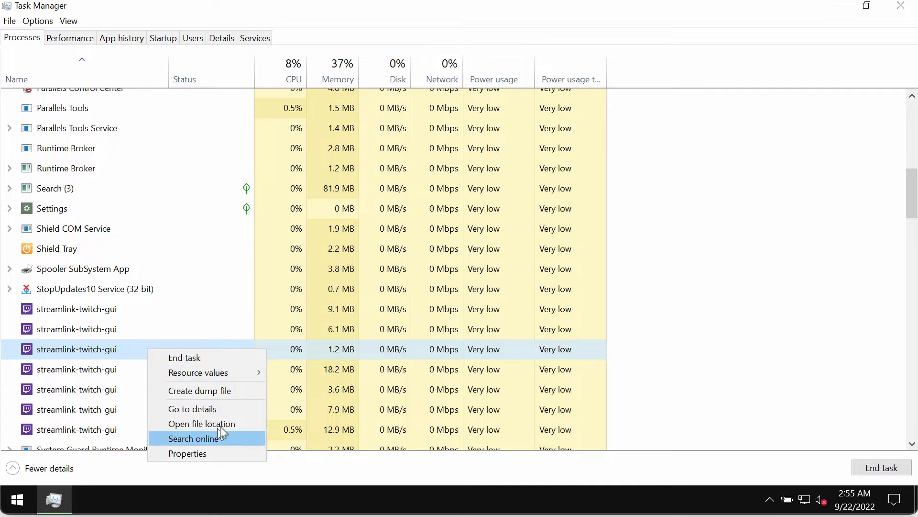
Open the 1.2 MB process's file location and browse the streamlink-twitch-gui folder's files
left_click(185, 424)
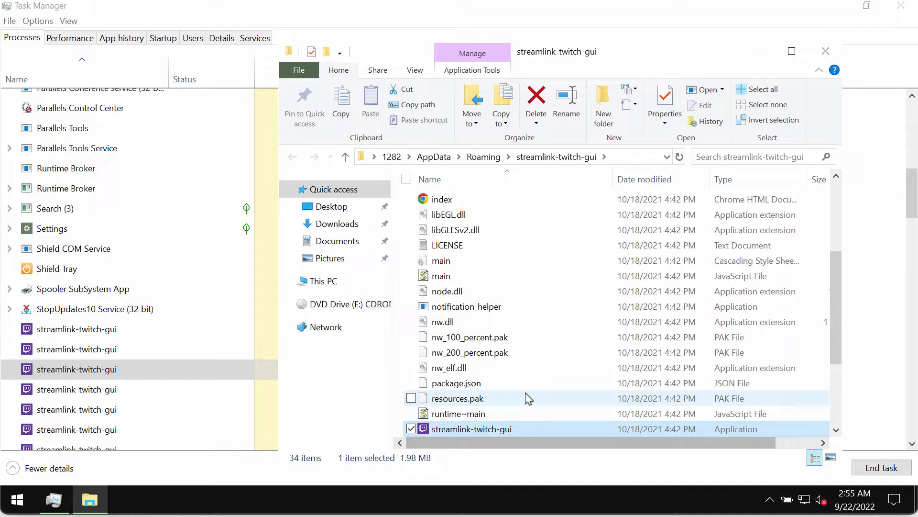
scroll(528, 395, "down", 1)
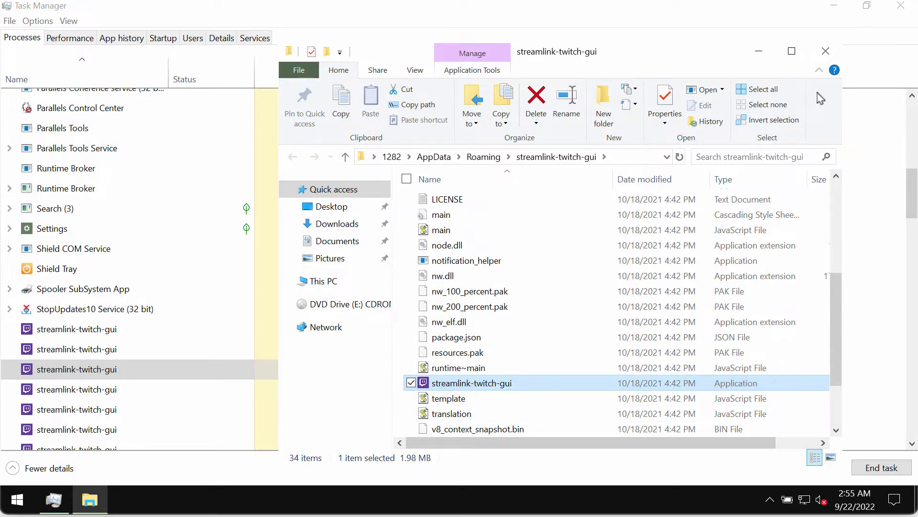
Close the folder window, select the 18.2 MB streamlink-twitch-gui process, then close Task Manager
left_click(827, 52)
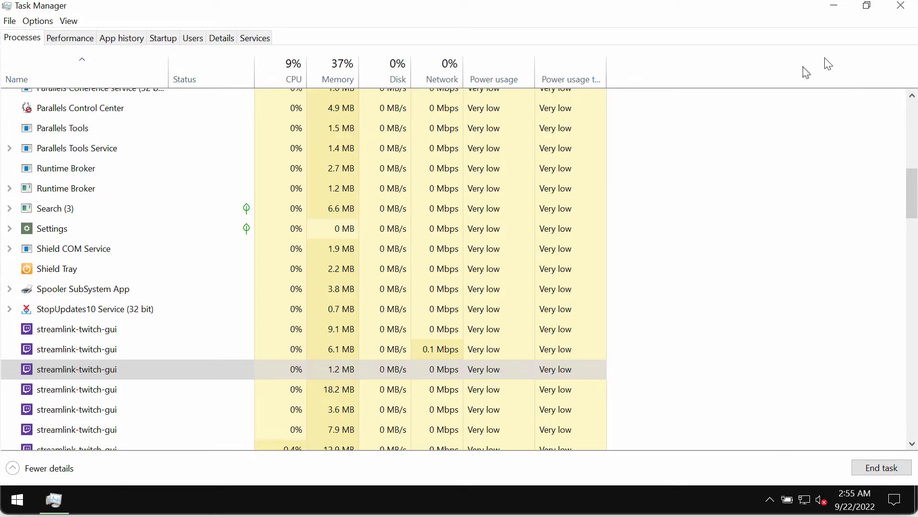
scroll(191, 310, "down", 1)
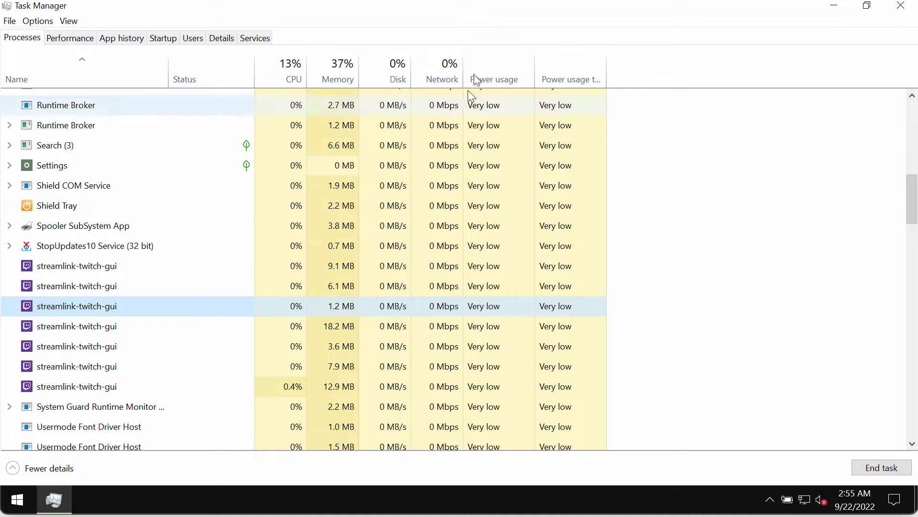
scroll(658, 115, "up", 6)
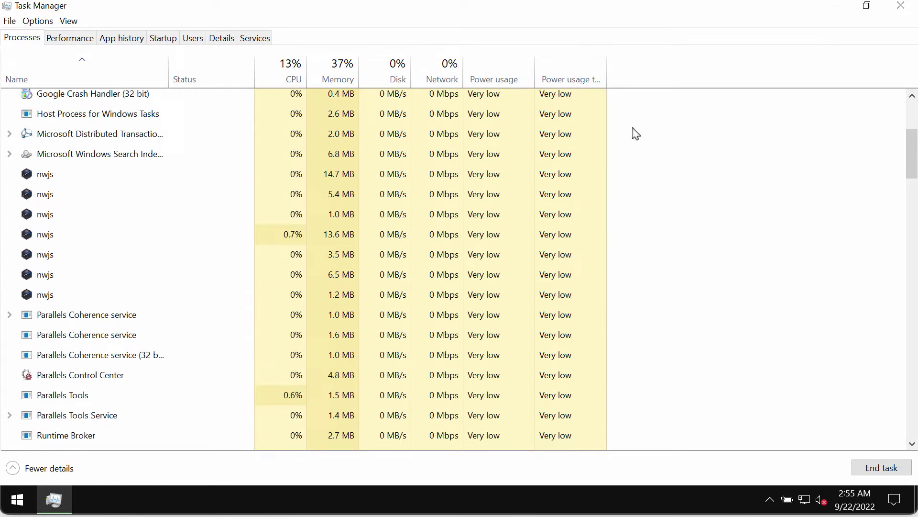
scroll(213, 262, "down", 8)
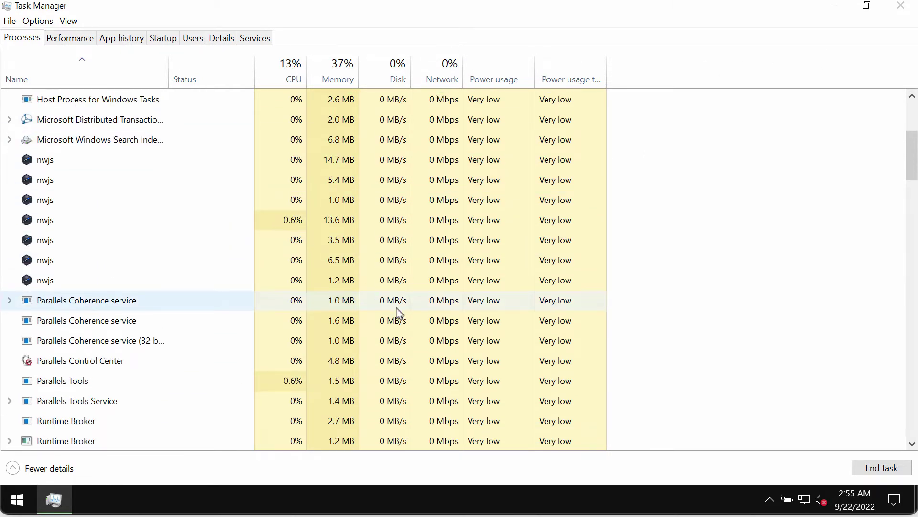
scroll(180, 324, "down", 1)
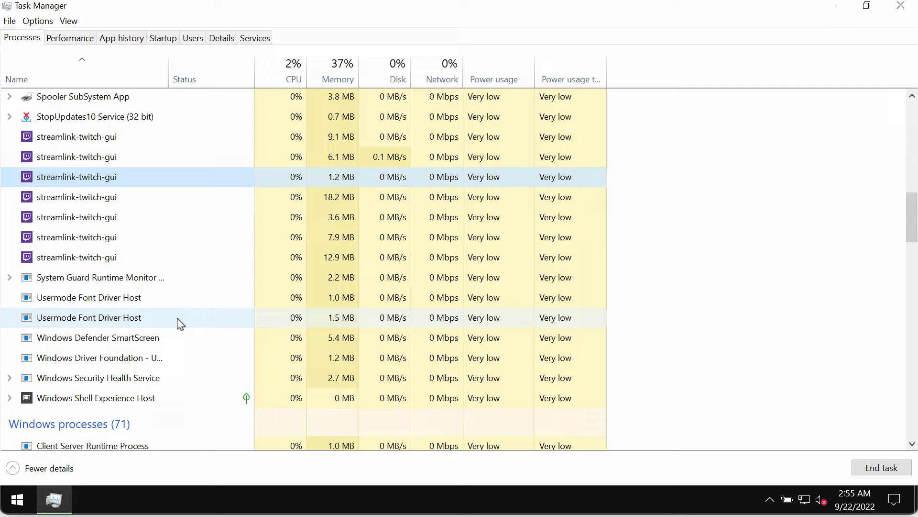
left_click(141, 204)
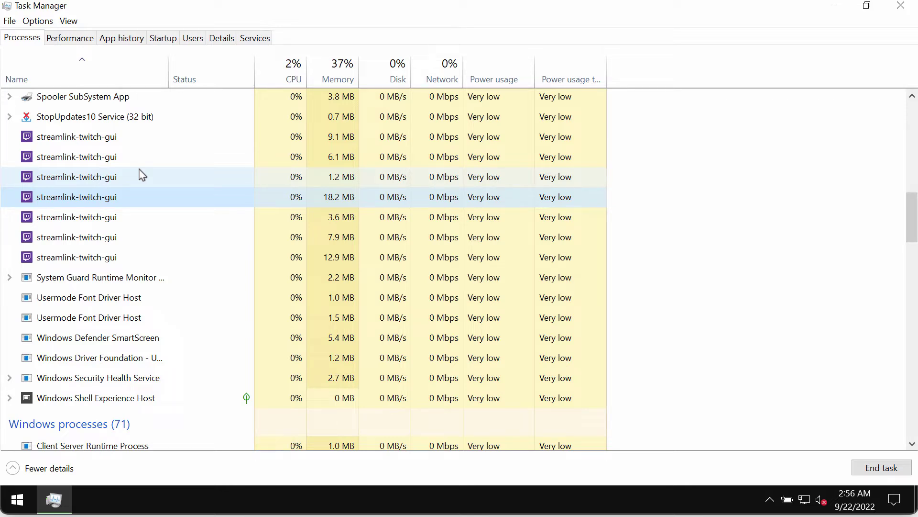
left_click(909, 10)
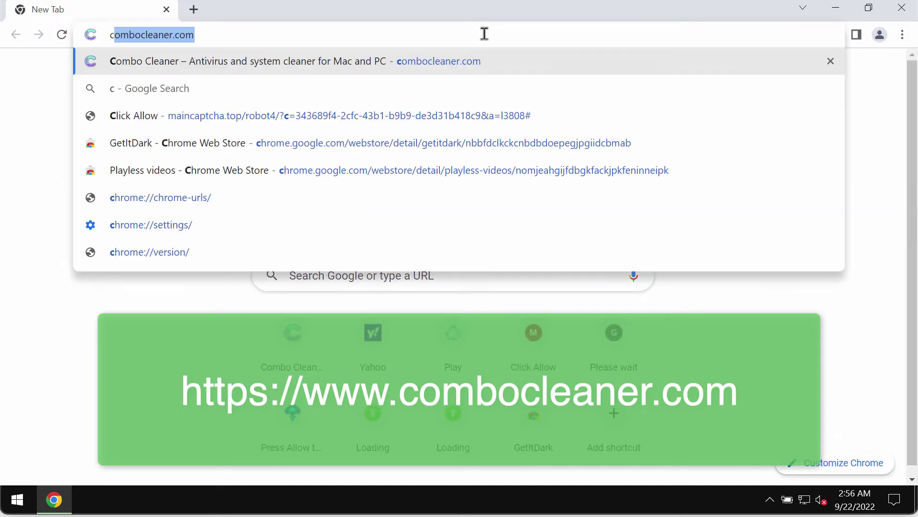
Load combocleaner.com in Chrome, check its full https address, and minimize the browser
key("Return")
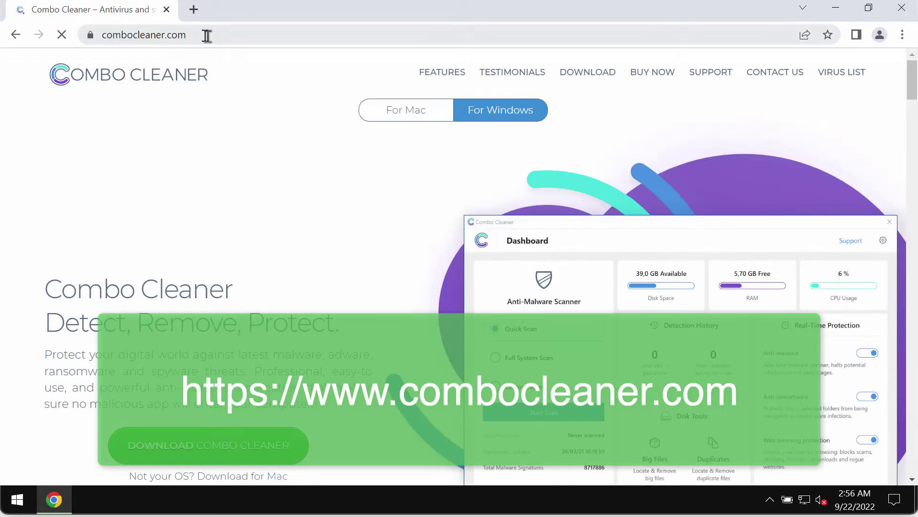
left_click(222, 35)
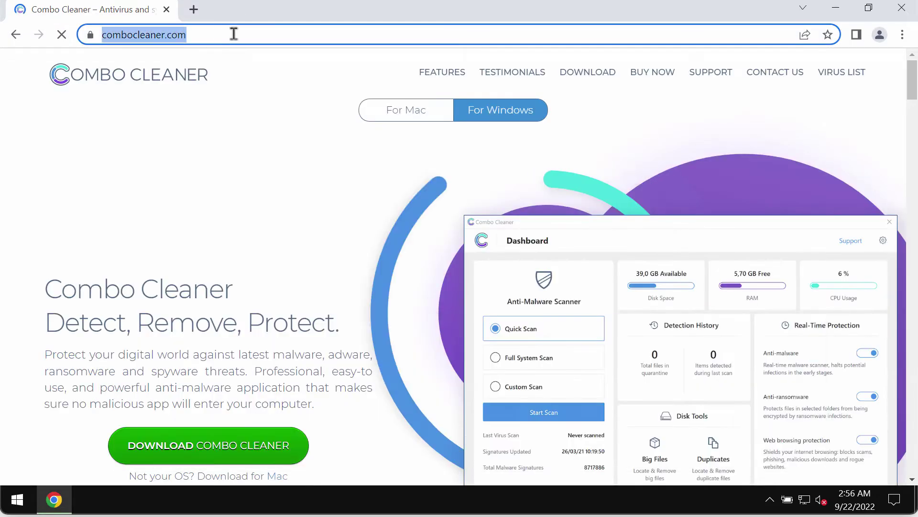
left_click(836, 8)
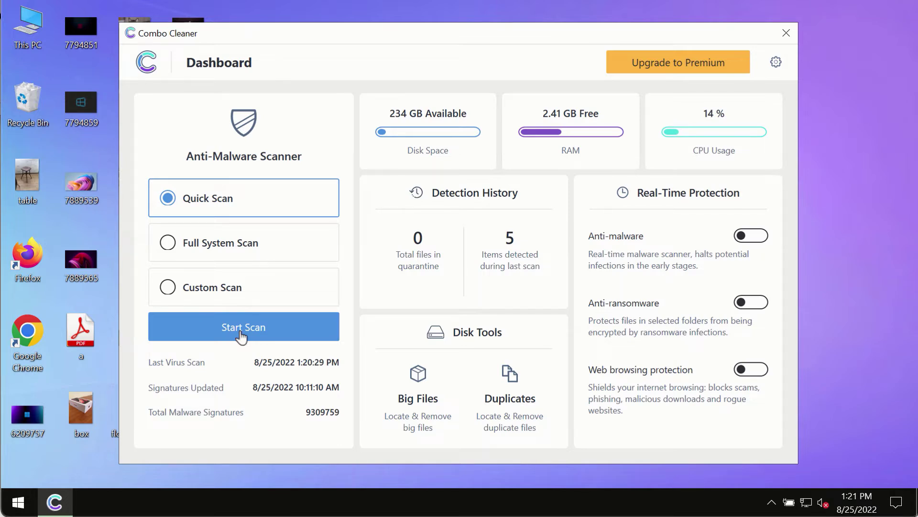
Start the Quick Scan, step back to the Dashboard, and reopen the scan's progress page
left_click(263, 334)
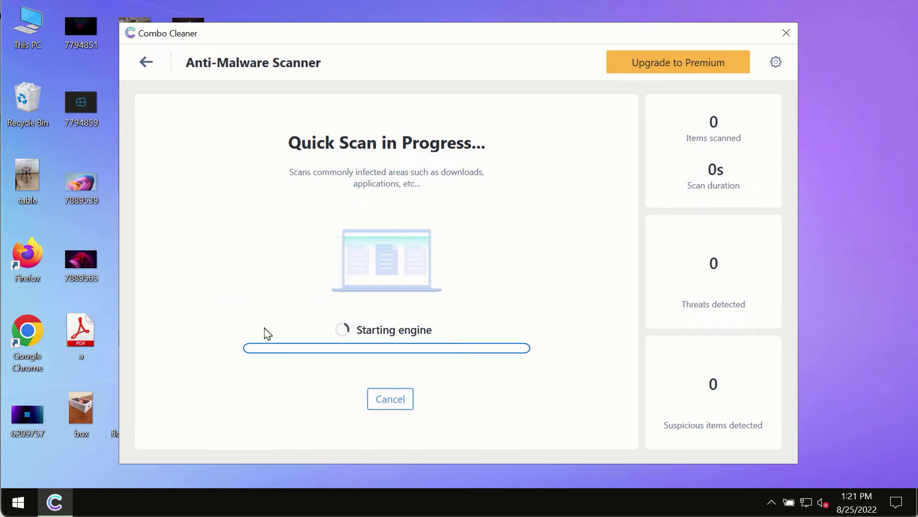
left_click(144, 60)
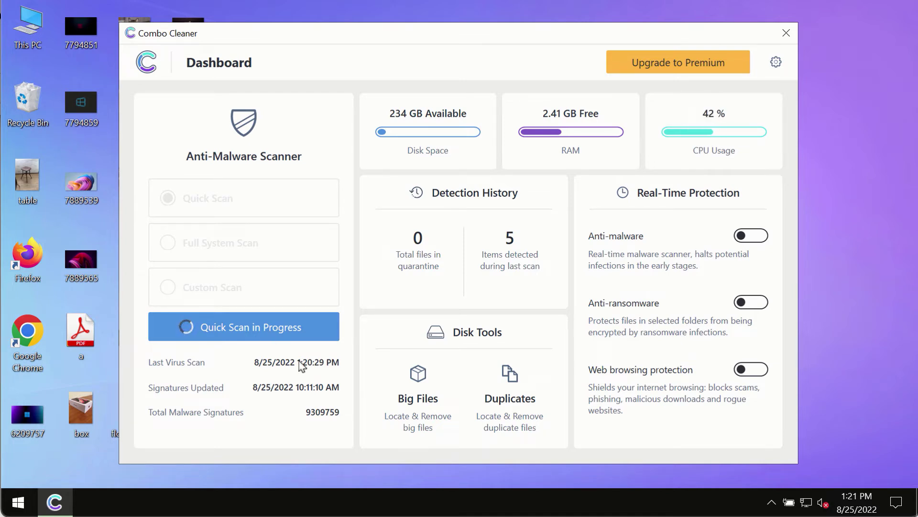
left_click(265, 321)
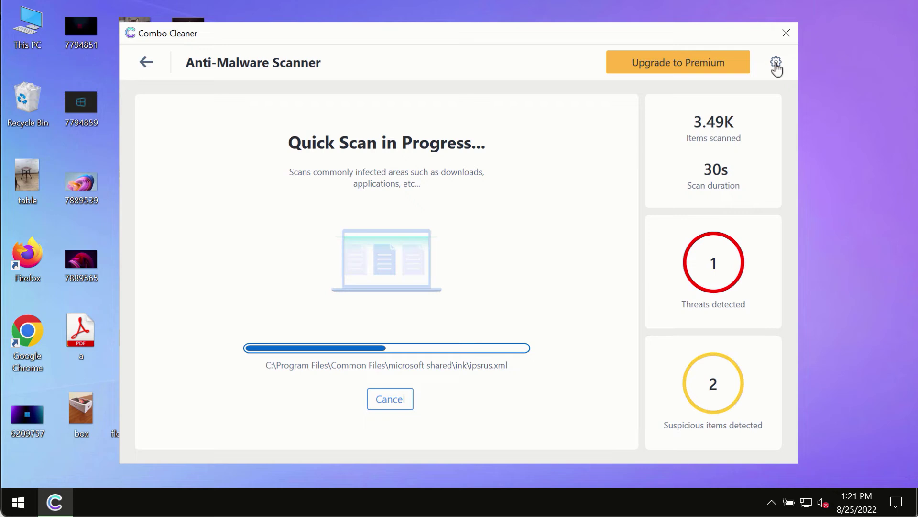
Open Combo Cleaner's settings and view the Anti-Ransomware section
left_click(776, 64)
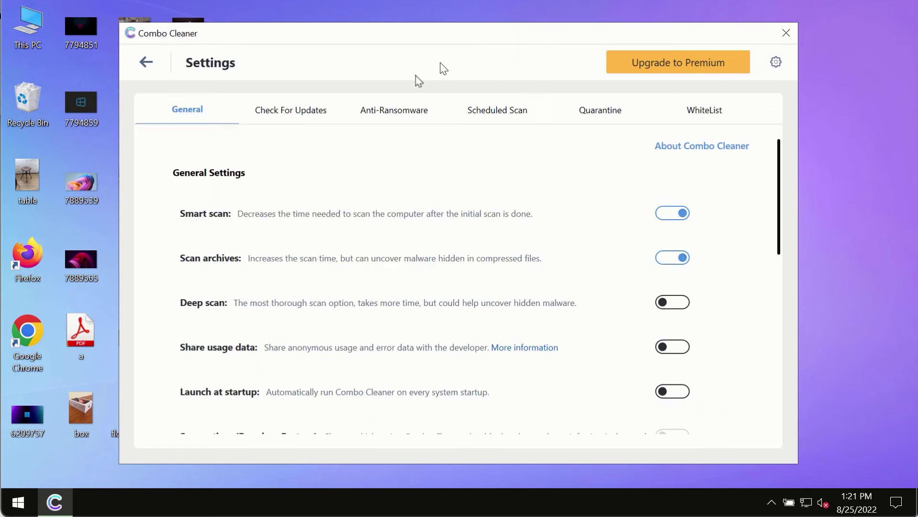
left_click(381, 115)
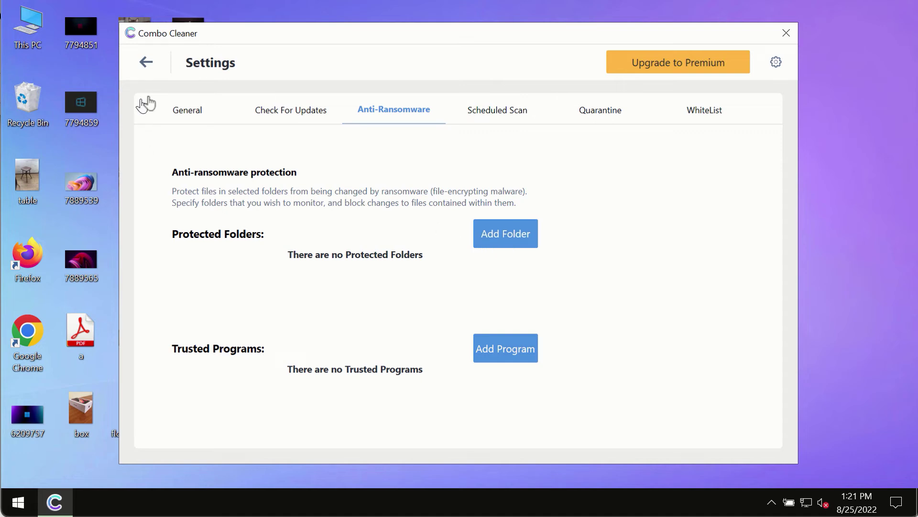
Return from Settings to the Dashboard and reopen the running Quick Scan's progress page
left_click(147, 62)
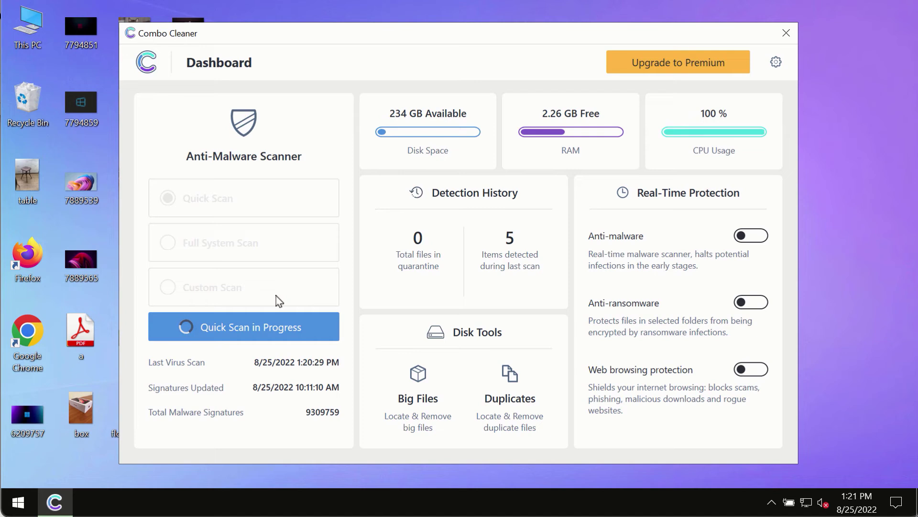
left_click(283, 327)
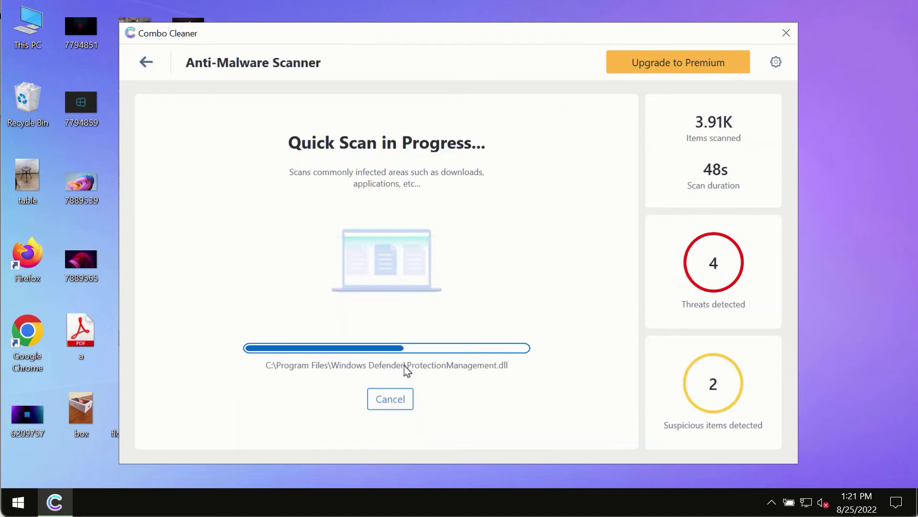